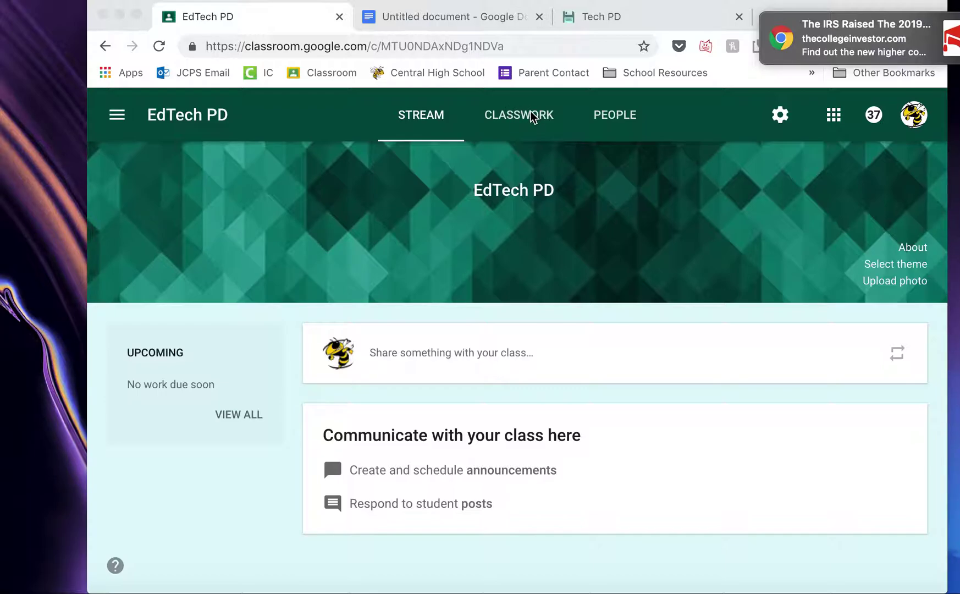
Go to the EdTech PD Classwork page and open the Create menu of classwork types.
{"action": "left_click", "coordinate": [515, 122]}
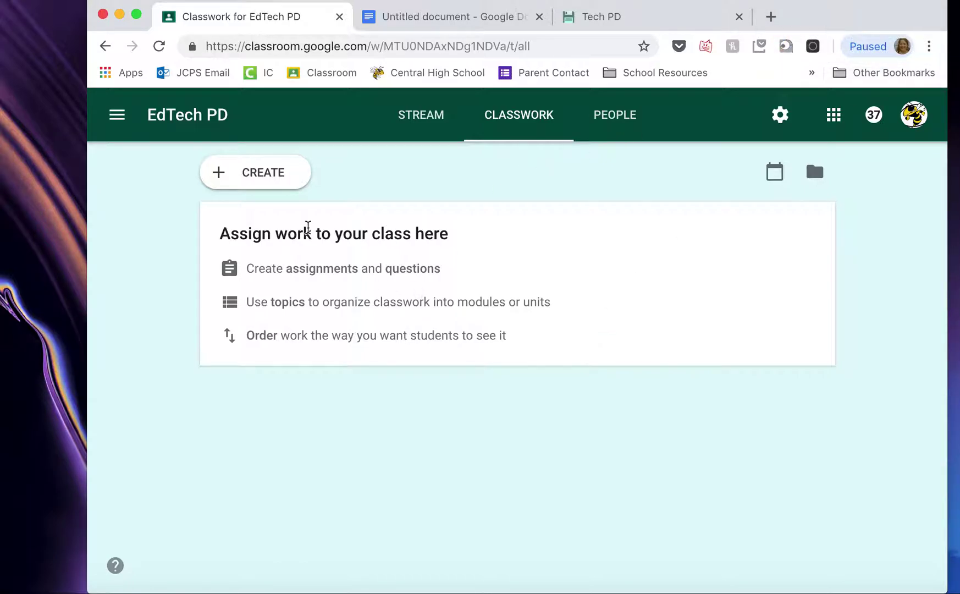
{"action": "left_click", "coordinate": [258, 175]}
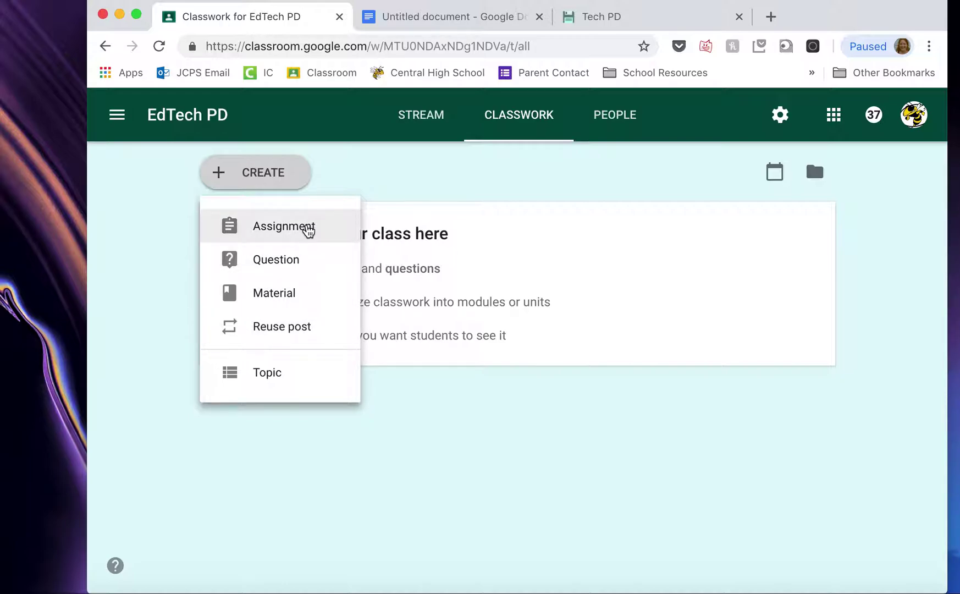
Start a new assignment and title it 'Tech Tools Intro'.
{"action": "left_click", "coordinate": [308, 230]}
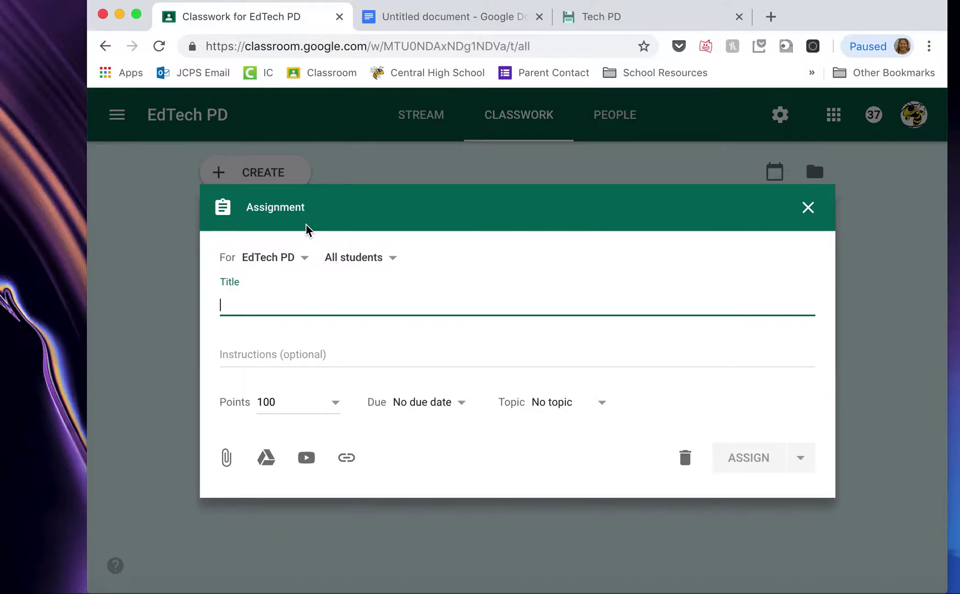
{"action": "type", "text": "Tech "}
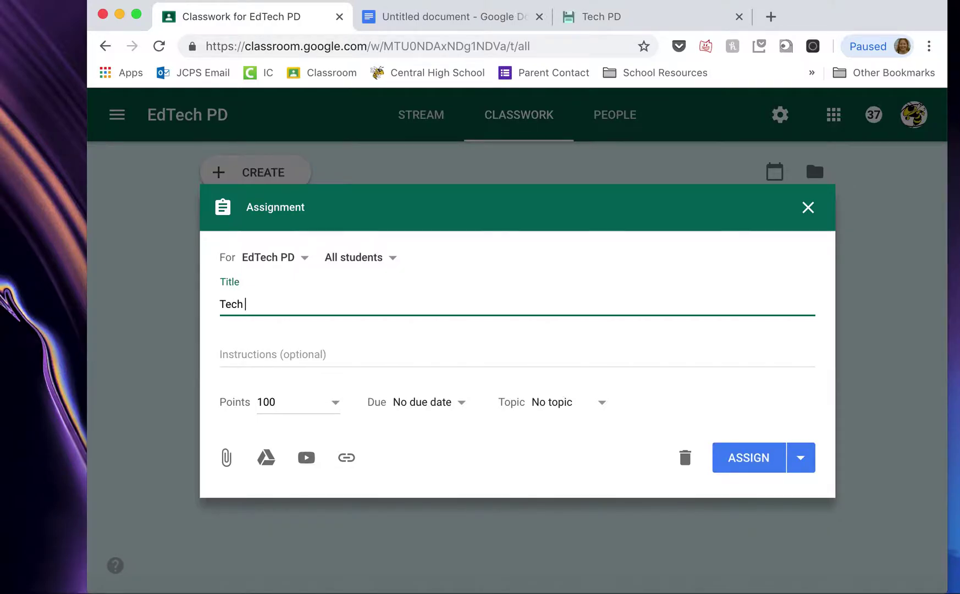
{"action": "type", "text": "Tools Intro"}
Paste the three instruction lines (link, password, question) and change points from 100 to 10.
{"action": "left_click", "coordinate": [278, 352]}
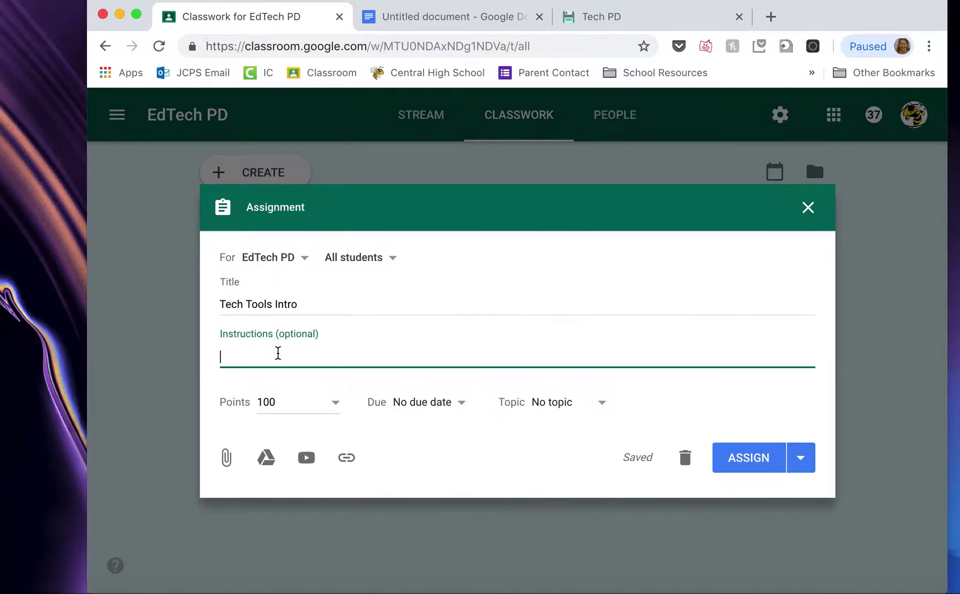
{"action": "key", "text": "super+v"}
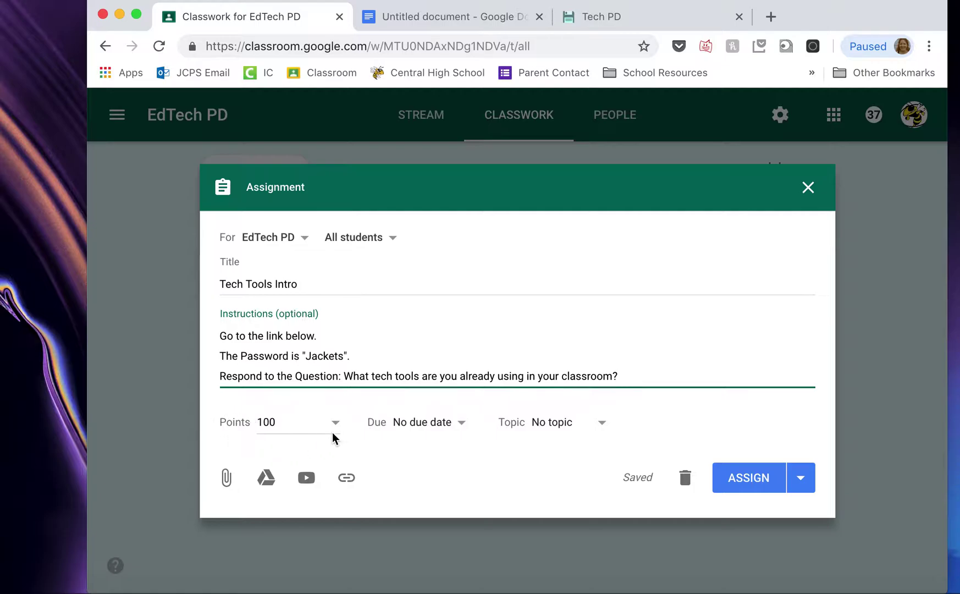
{"action": "left_click", "coordinate": [302, 421]}
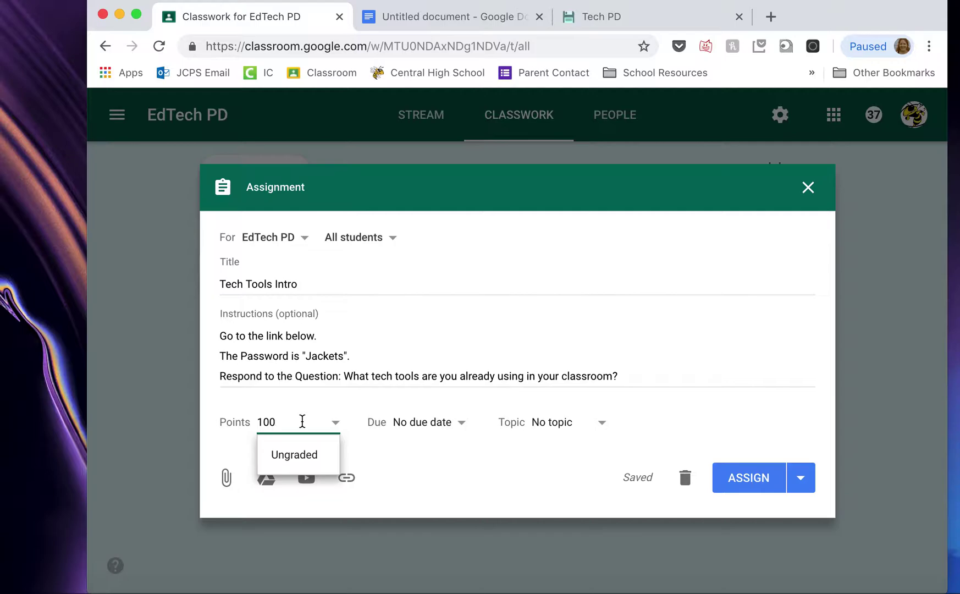
{"action": "key", "text": "BackSpace"}
Set the assignment's due date to Nov 5 at 11:59 PM.
{"action": "left_click", "coordinate": [430, 426]}
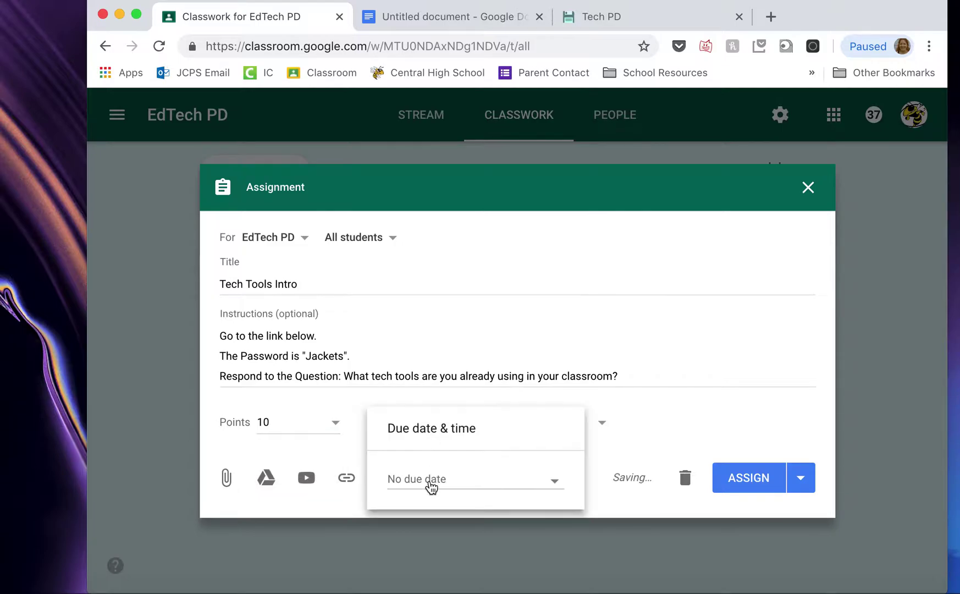
{"action": "left_click", "coordinate": [429, 486]}
{"action": "left_click", "coordinate": [432, 500]}
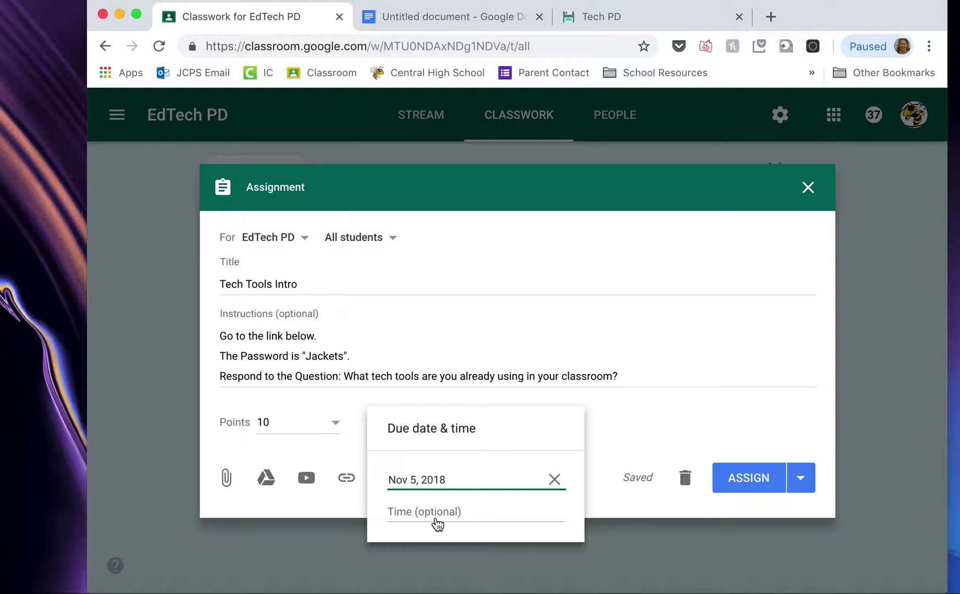
{"action": "left_click", "coordinate": [438, 514]}
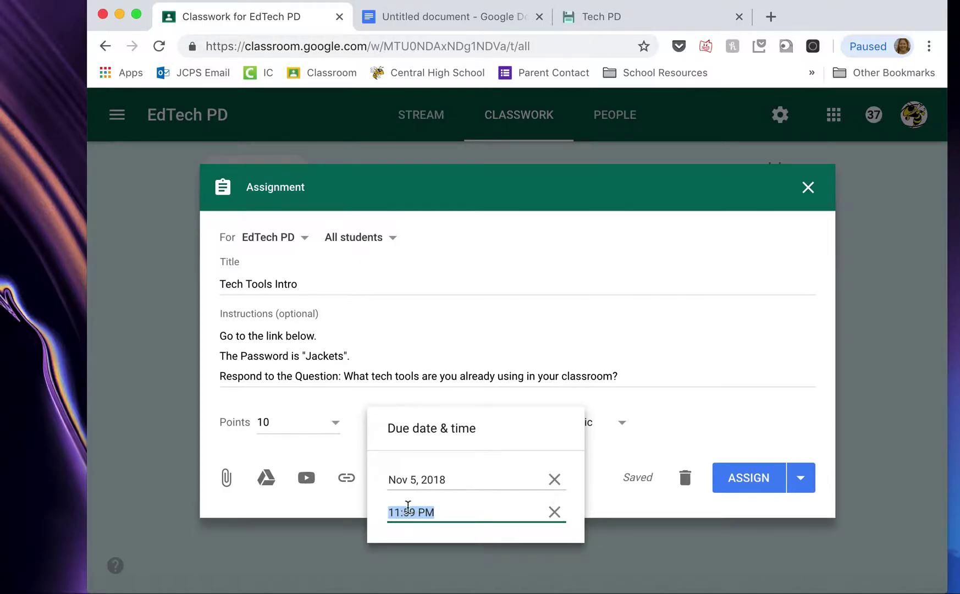
{"action": "left_click", "coordinate": [617, 515]}
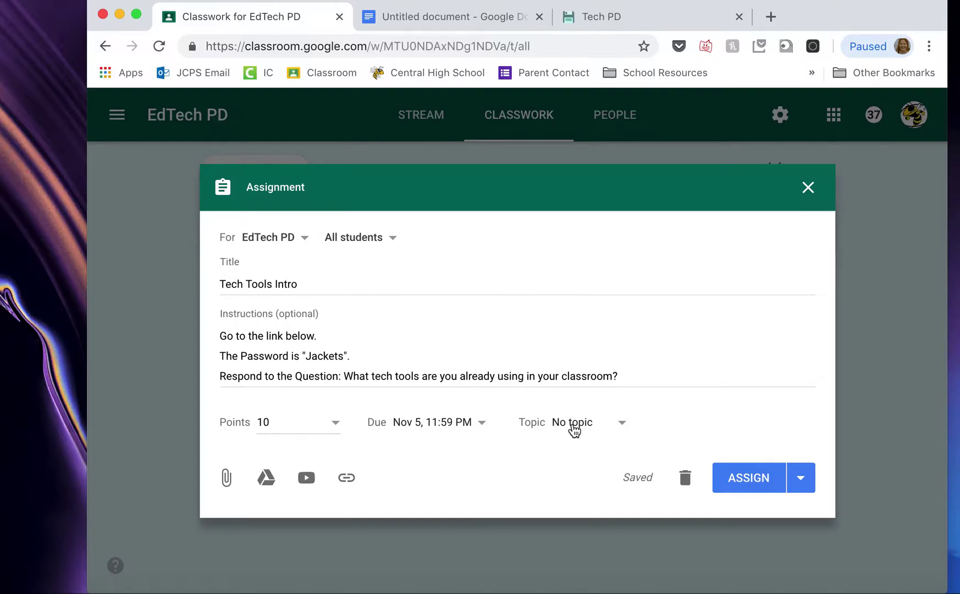
Create a new topic named 'Padlets' and assign it to the assignment.
{"action": "left_click", "coordinate": [574, 429]}
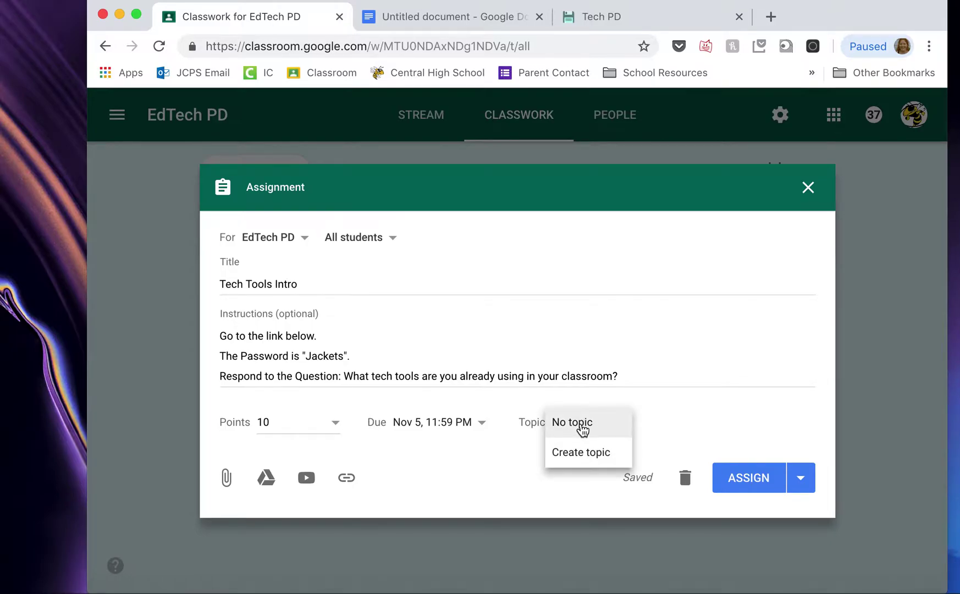
{"action": "left_click", "coordinate": [584, 454]}
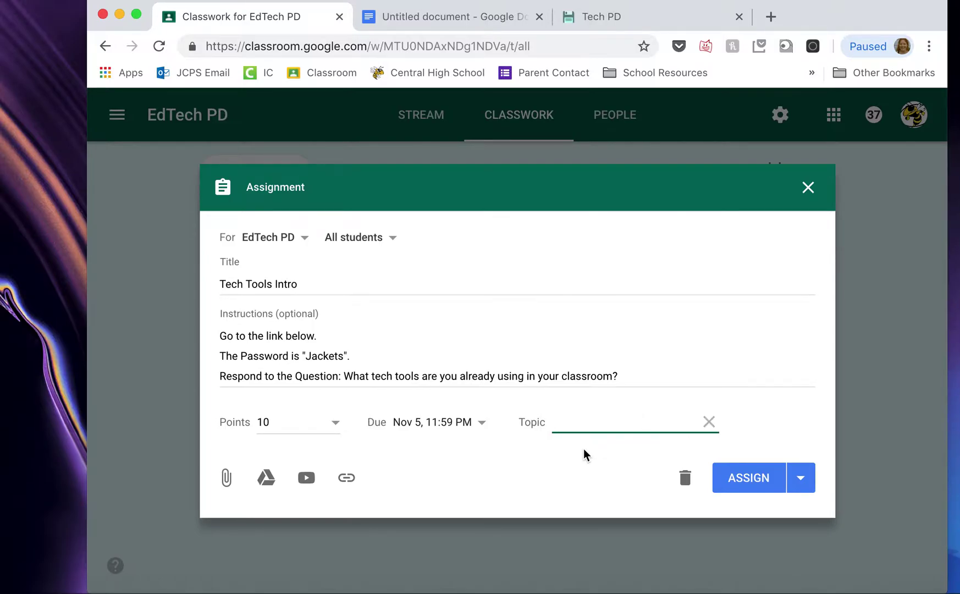
{"action": "type", "text": "Padlets"}
{"action": "left_click", "coordinate": [589, 454]}
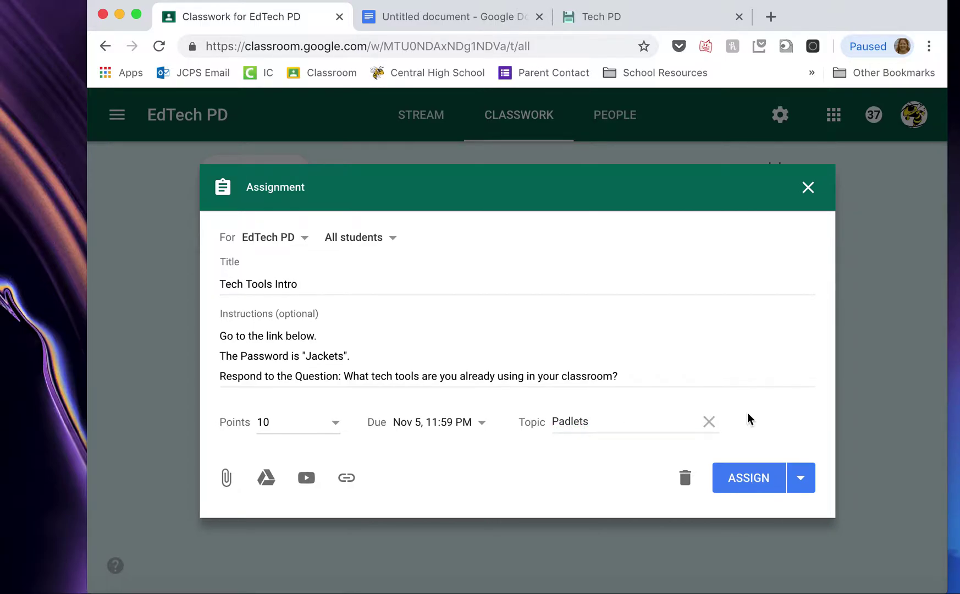
Schedule Tech Tools Intro to post on Nov 5 at 8:00 AM.
{"action": "left_click", "coordinate": [803, 483]}
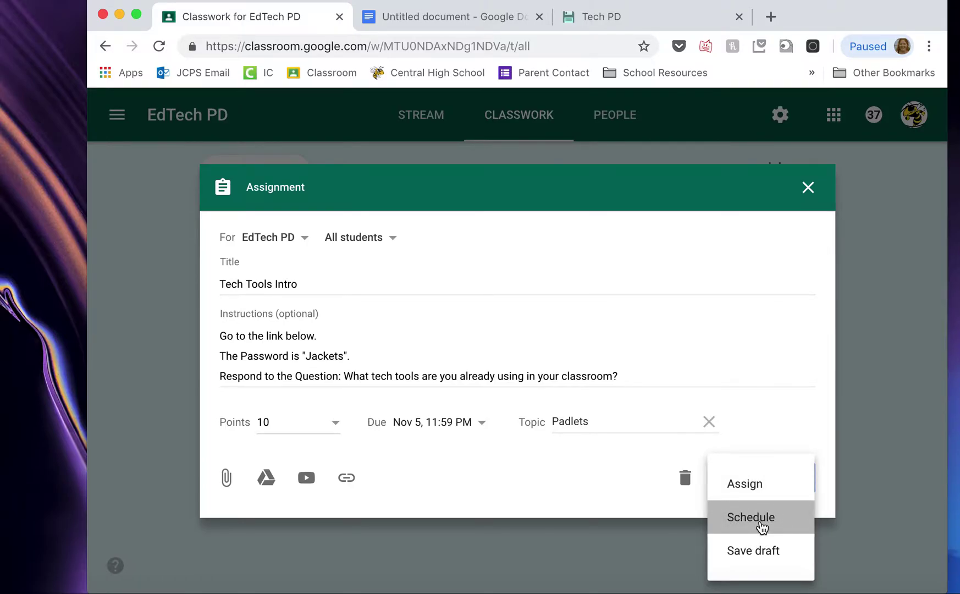
{"action": "left_click", "coordinate": [763, 522]}
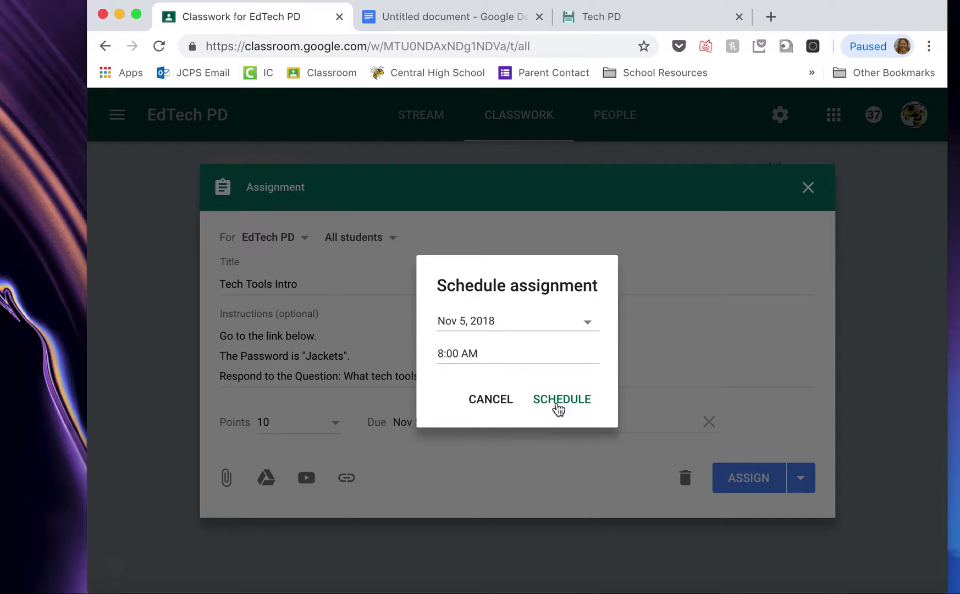
{"action": "left_click", "coordinate": [559, 408]}
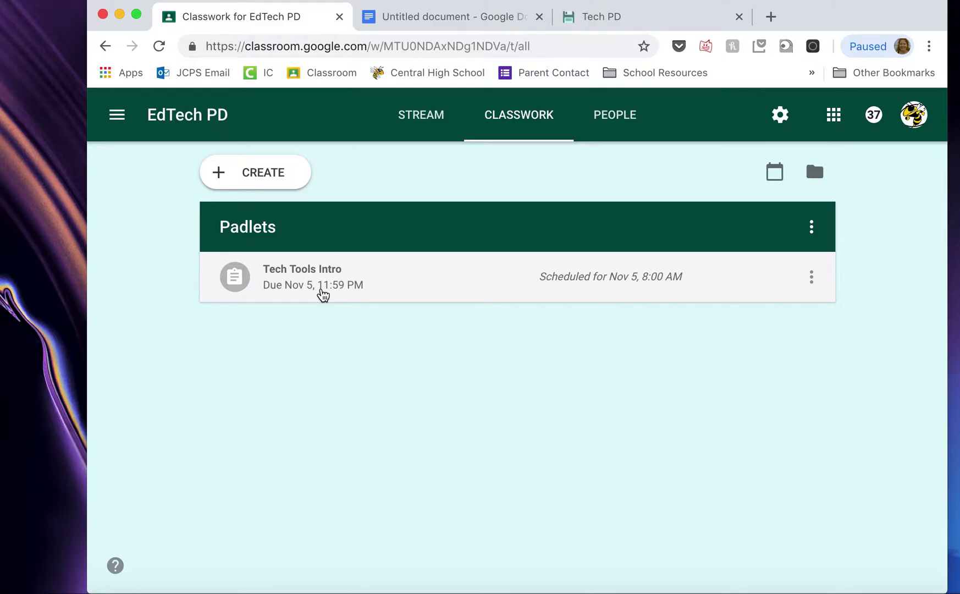
Reopen the scheduled Tech Tools Intro assignment for editing and bring up the Add link prompt.
{"action": "left_click", "coordinate": [318, 275]}
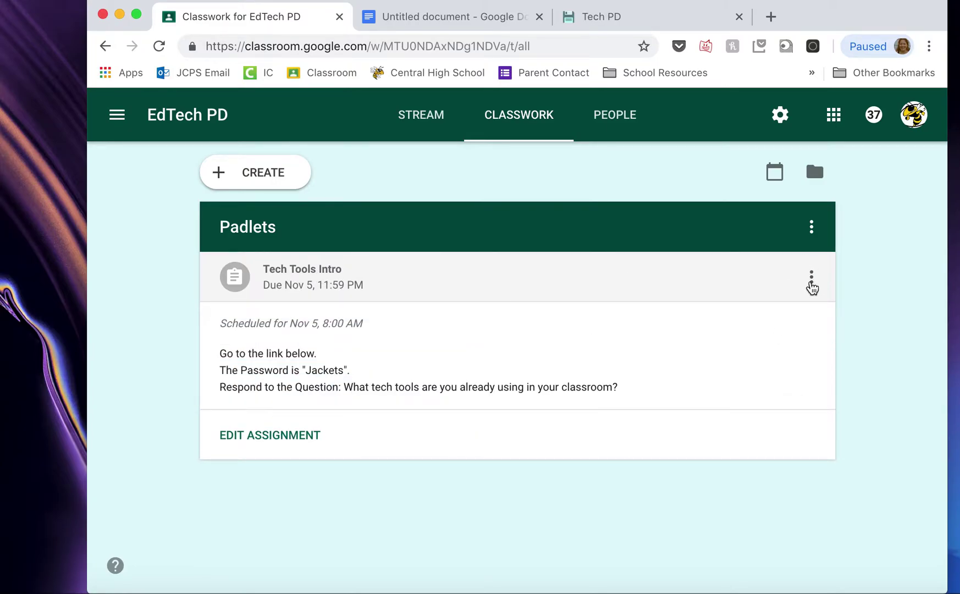
{"action": "left_click", "coordinate": [812, 286]}
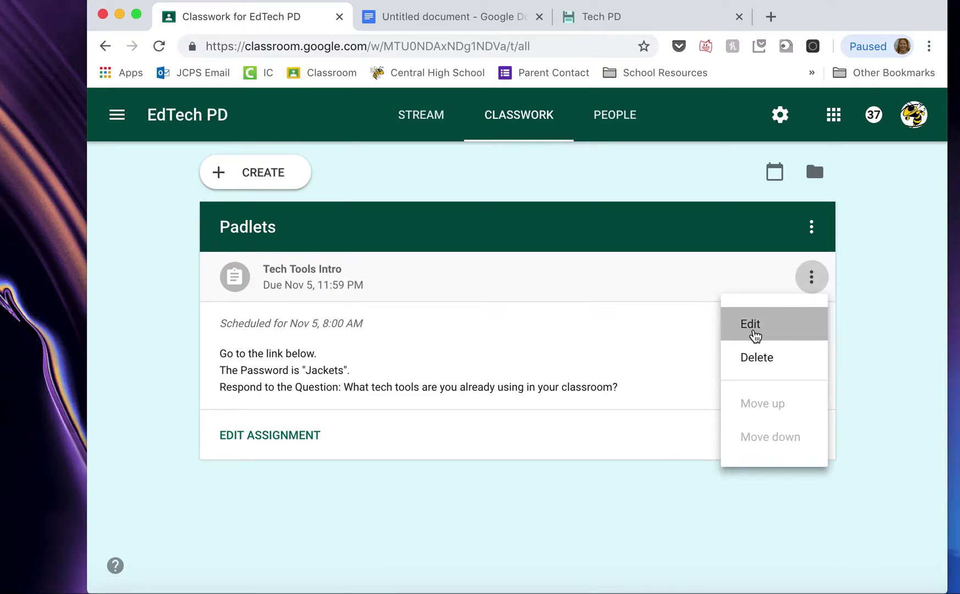
{"action": "left_click", "coordinate": [751, 328]}
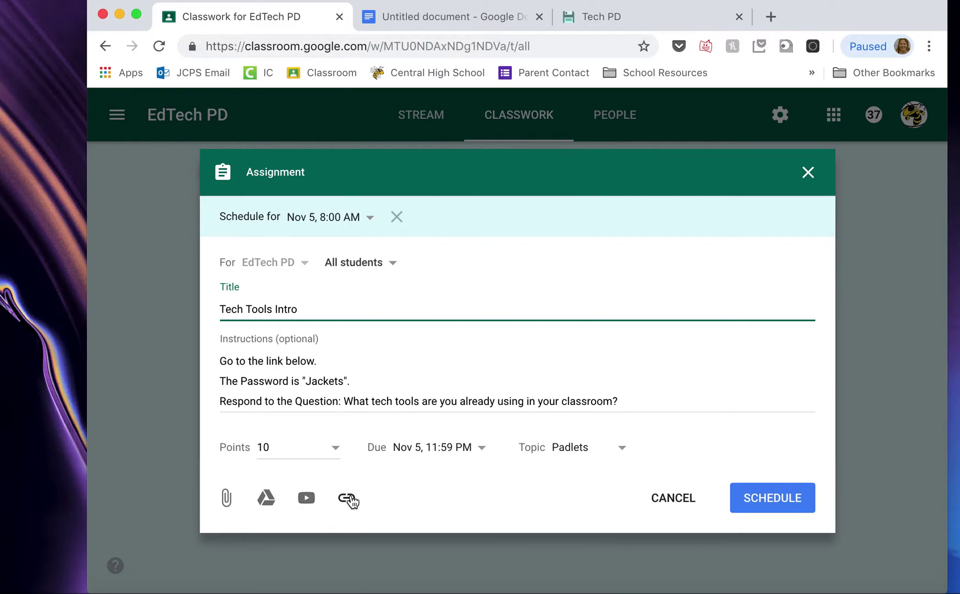
{"action": "left_click", "coordinate": [348, 498]}
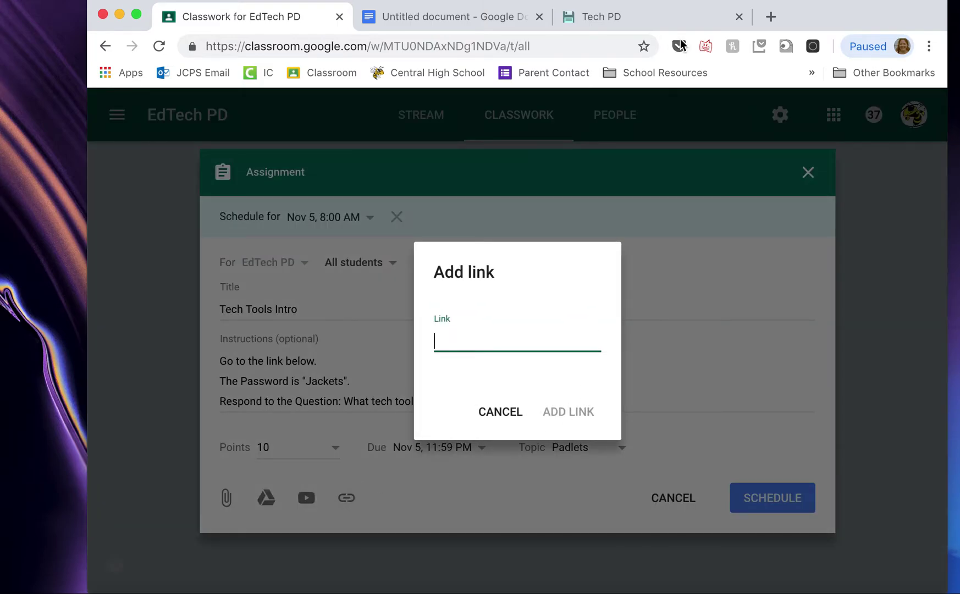
Copy the Tech PD padlet's link from Padlet's Share panel and return to Classroom.
{"action": "left_click", "coordinate": [646, 19]}
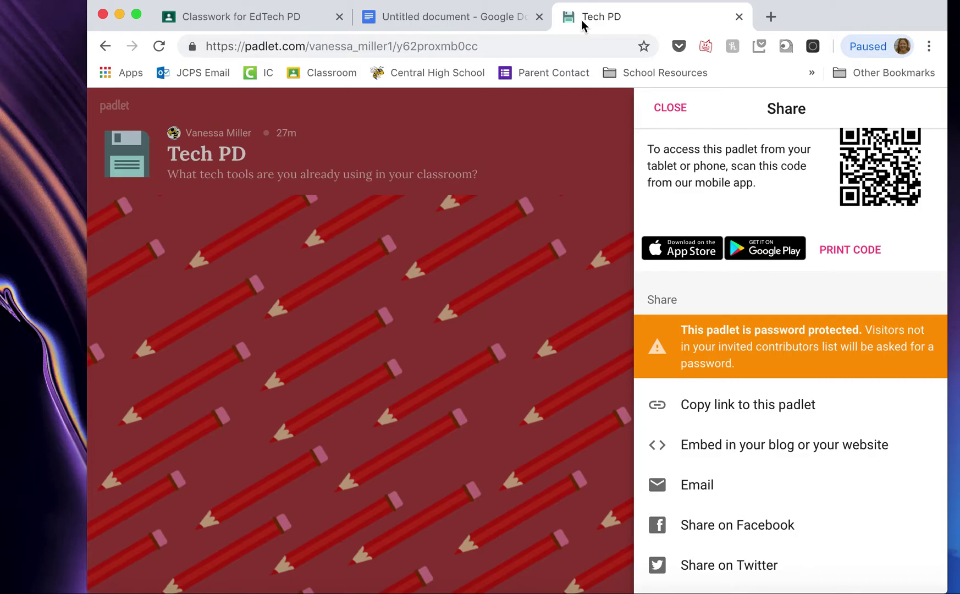
{"action": "left_click", "coordinate": [738, 411]}
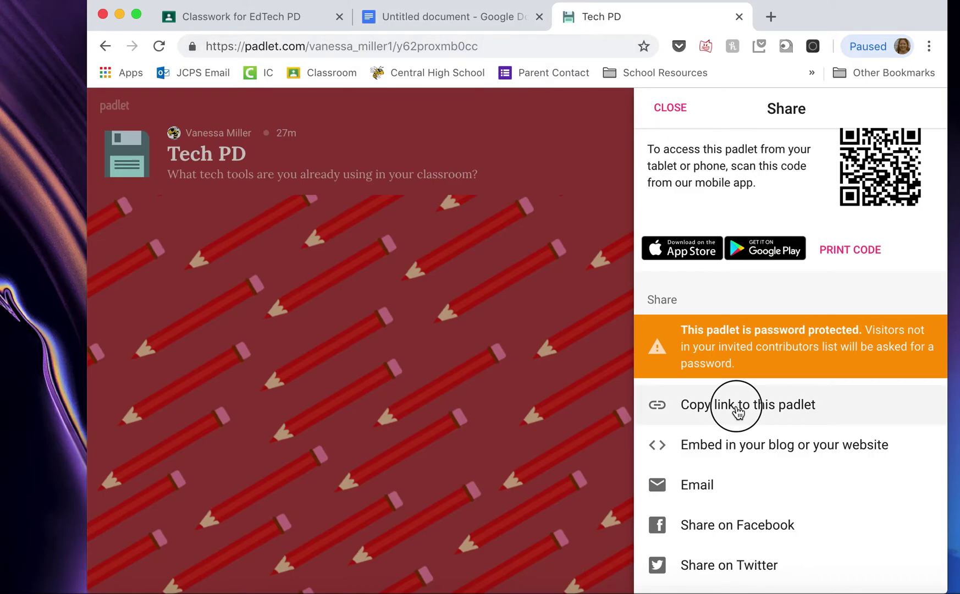
{"action": "left_click", "coordinate": [465, 17]}
{"action": "left_click", "coordinate": [308, 21]}
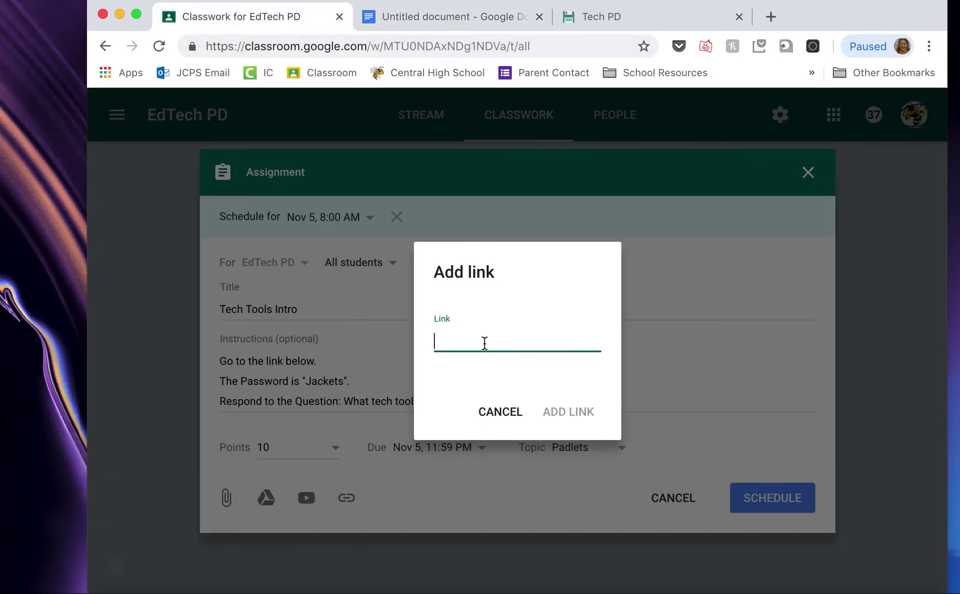
Attach the pasted Tech PD padlet link and re-save the scheduled assignment.
{"action": "key", "text": "super+v"}
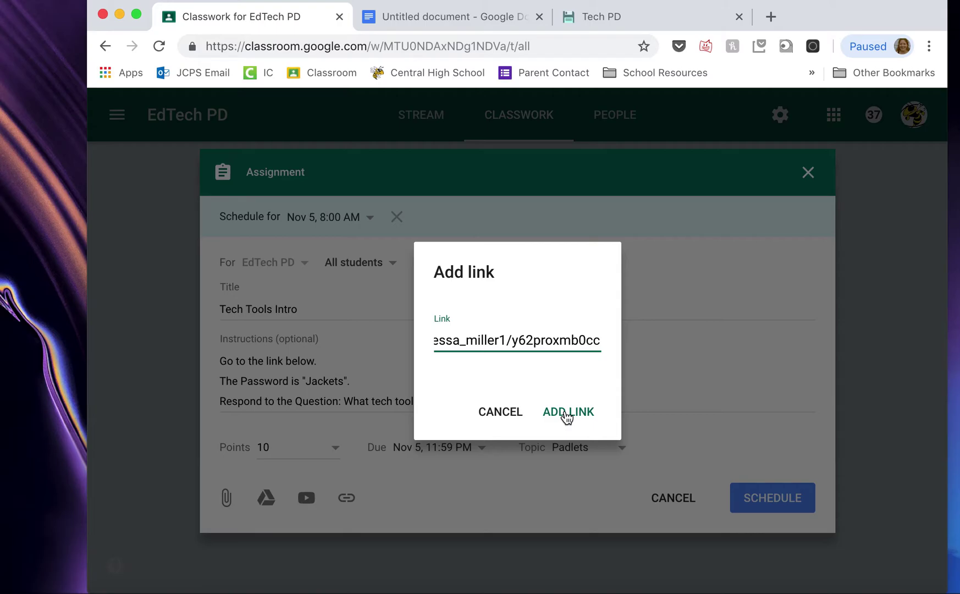
{"action": "left_click", "coordinate": [567, 414]}
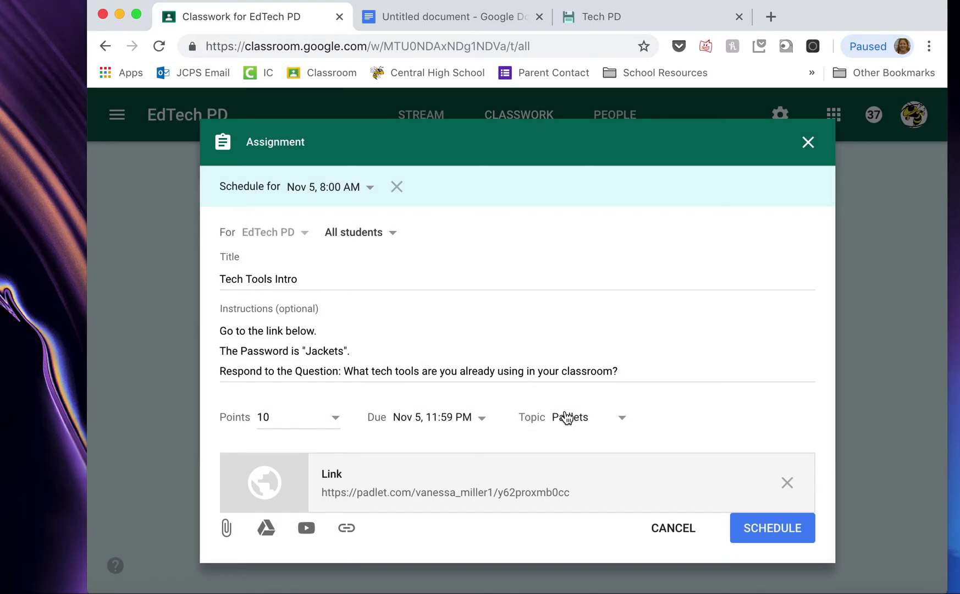
{"action": "left_click", "coordinate": [749, 531]}
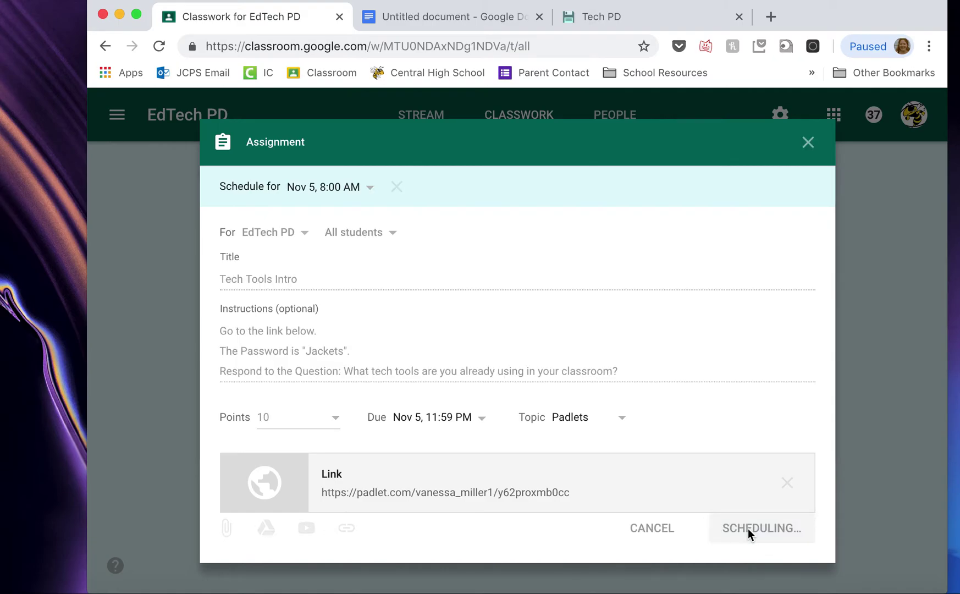